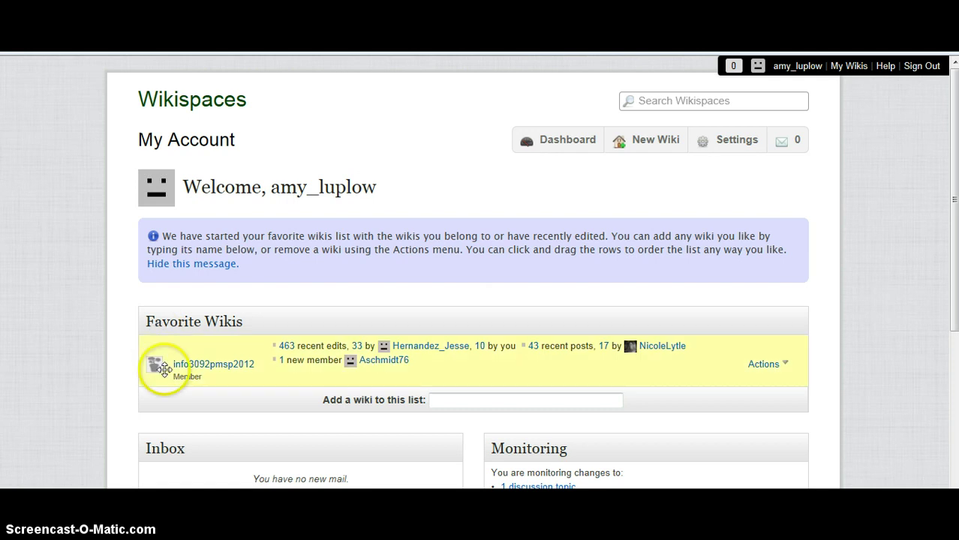
Open the info3092pmsp2012 wiki from the Favorite Wikis list on My Account
{"action": "left_click", "coordinate": [223, 371]}
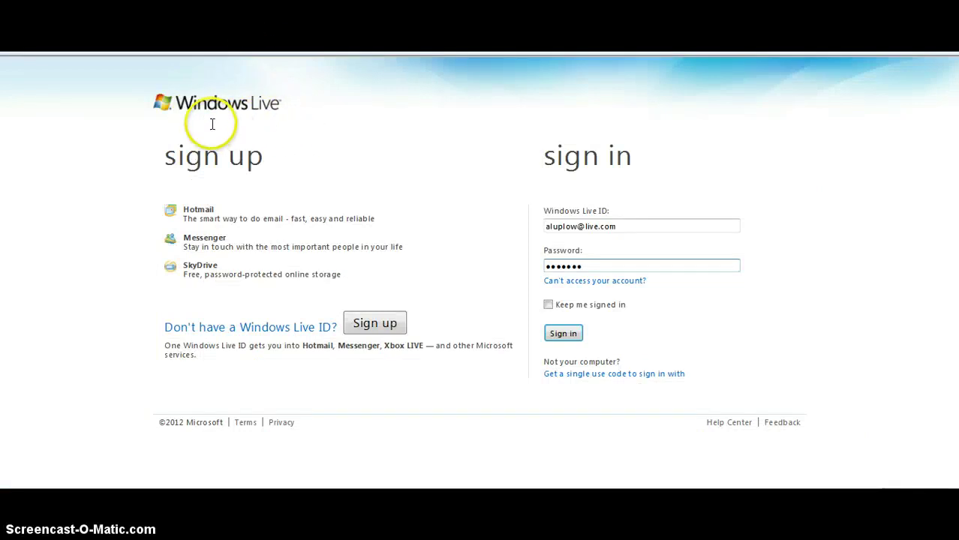
Sign in to Windows Live and go to SkyDrive's file storage
{"action": "left_click", "coordinate": [568, 340]}
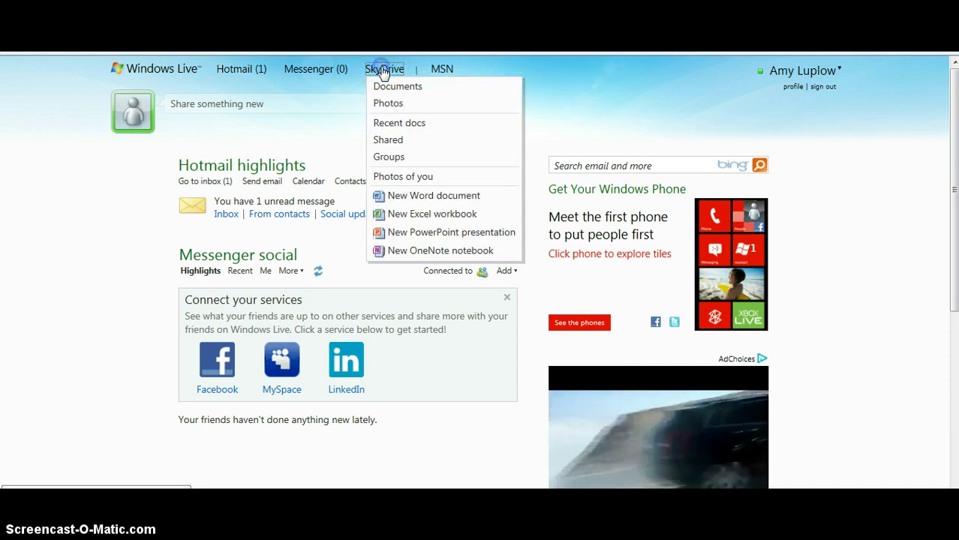
{"action": "left_click", "coordinate": [383, 72]}
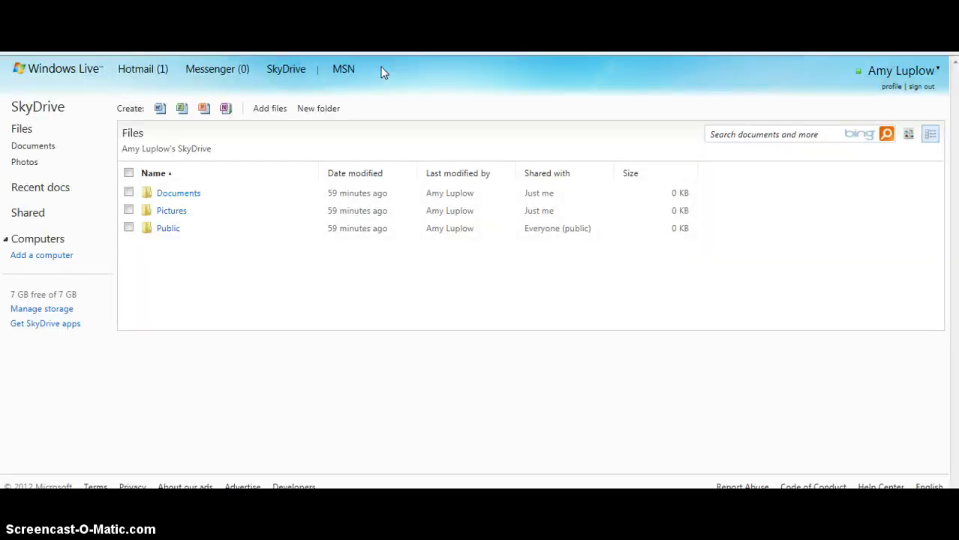
Bring up SkyDrive's Add files panel
{"action": "left_click", "coordinate": [269, 108]}
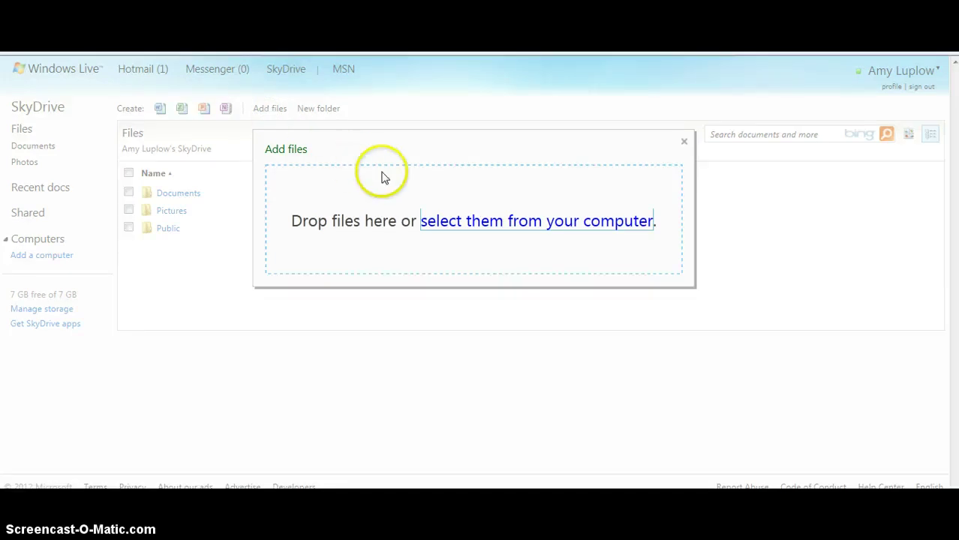
Upload Presentation Bag.pptx from the Desktop to SkyDrive
{"action": "left_click", "coordinate": [504, 229]}
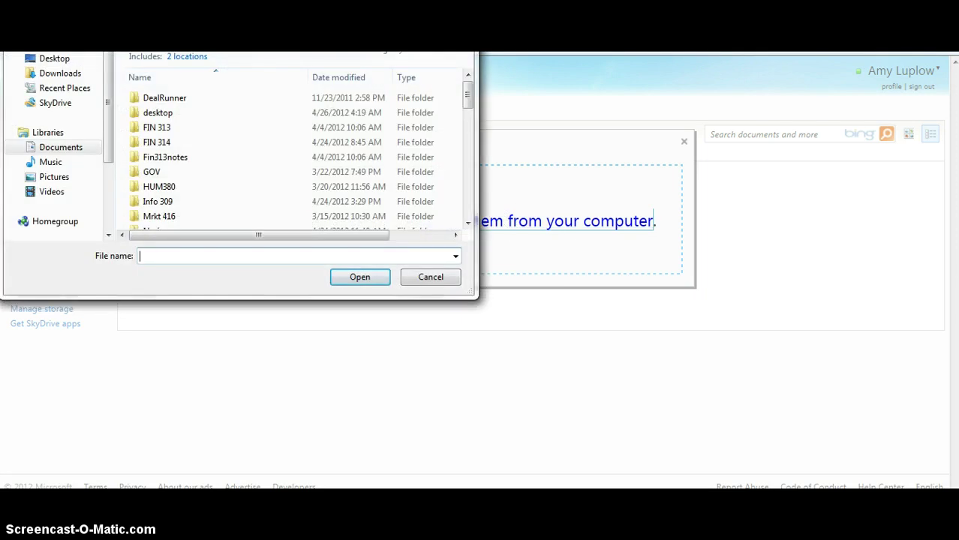
{"action": "left_click_drag", "start_coordinate": [327, 0], "coordinate": [475, 111]}
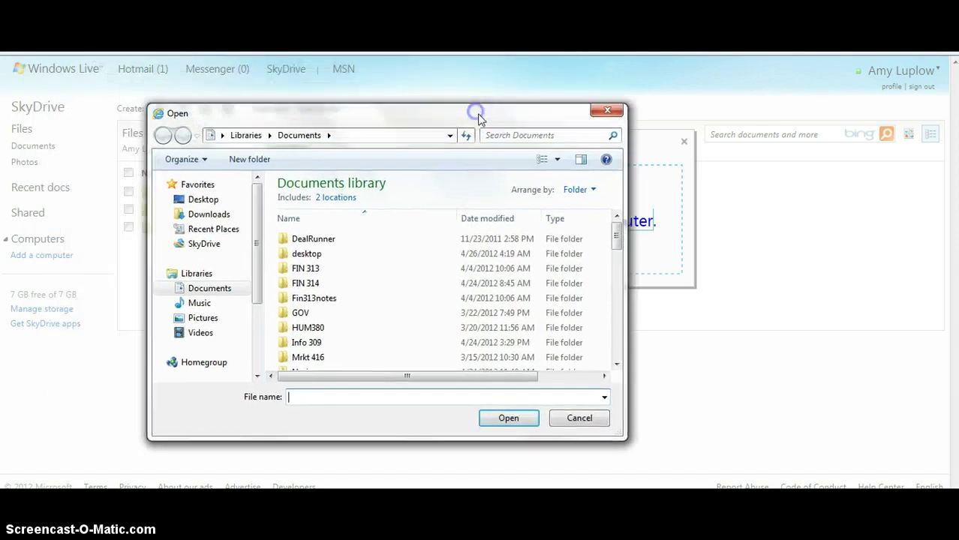
{"action": "left_click", "coordinate": [216, 204]}
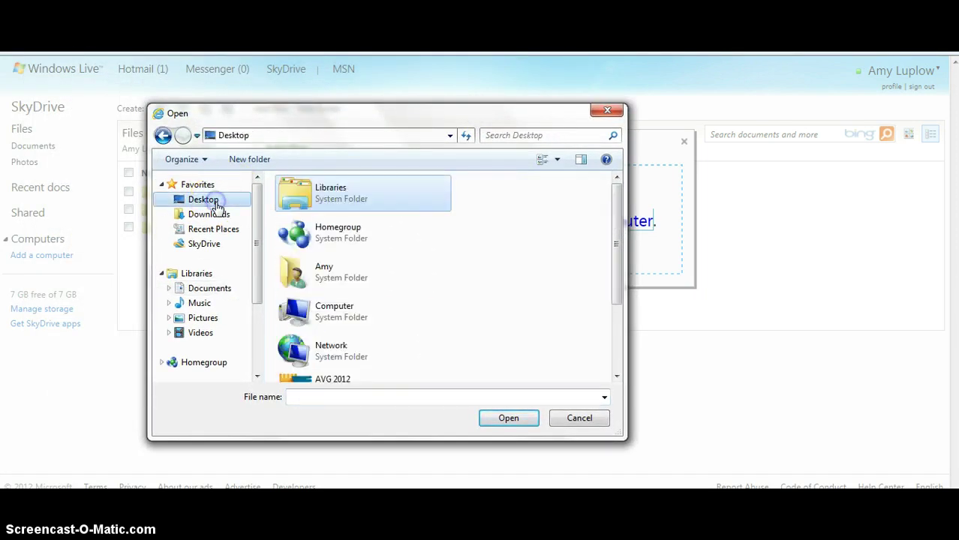
{"action": "left_click_drag", "start_coordinate": [613, 241], "coordinate": [615, 300]}
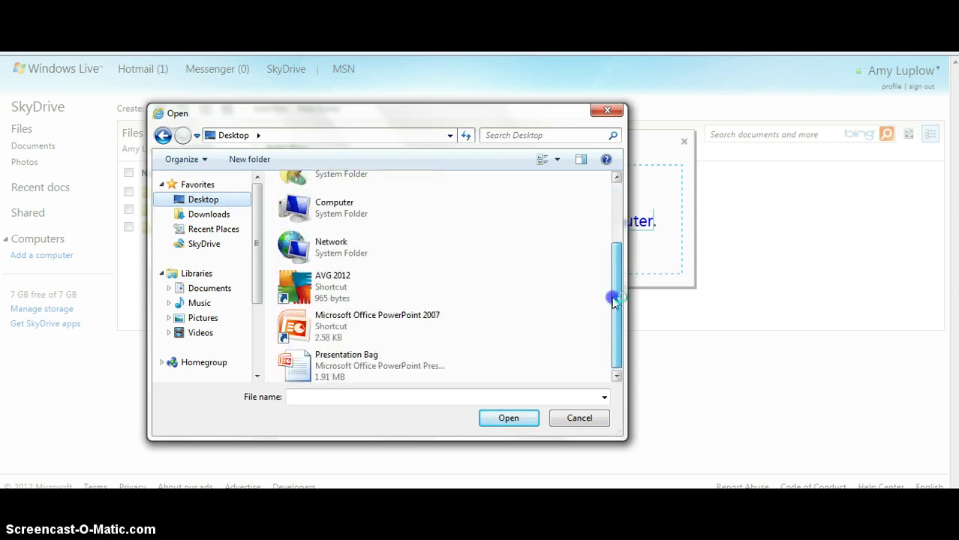
{"action": "left_click", "coordinate": [379, 365]}
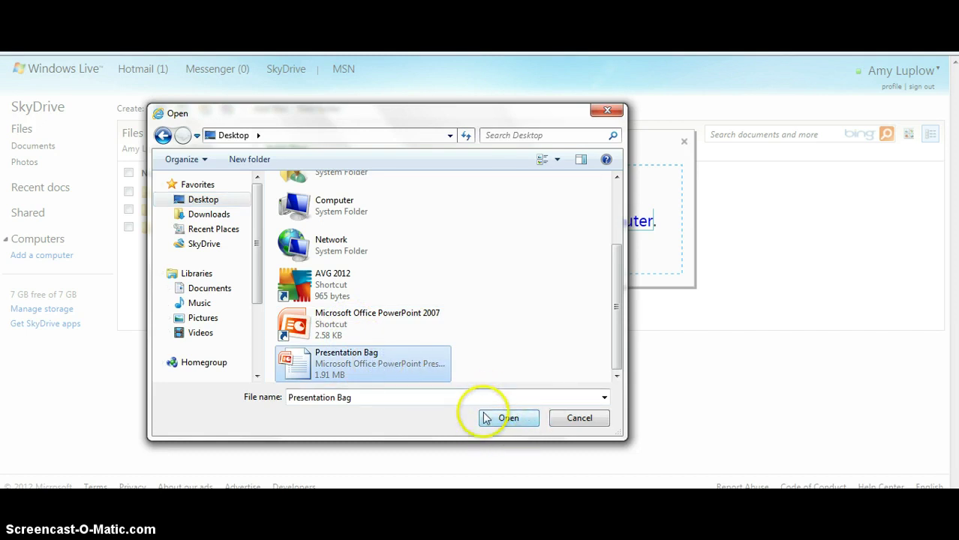
{"action": "double_click", "coordinate": [381, 359]}
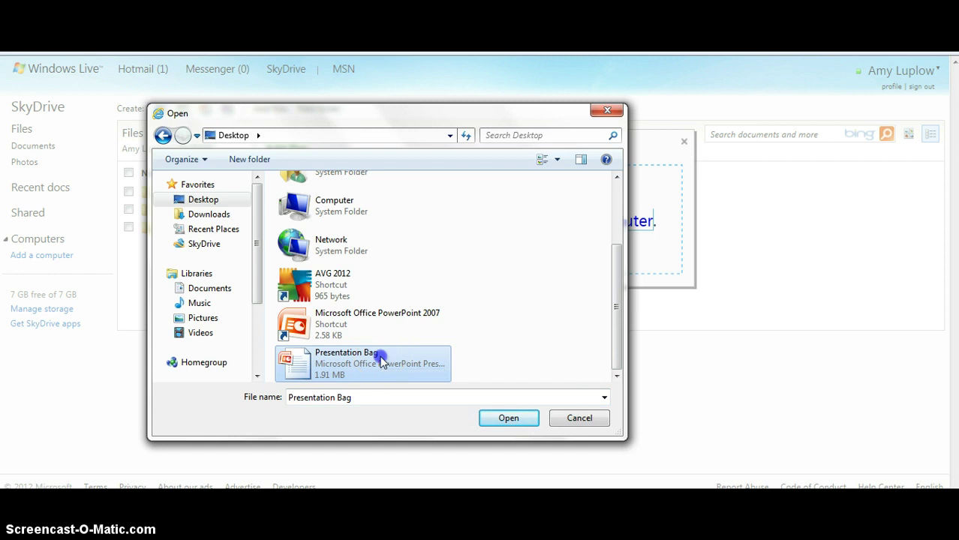
{"action": "left_click_drag", "start_coordinate": [507, 424], "coordinate": [383, 253]}
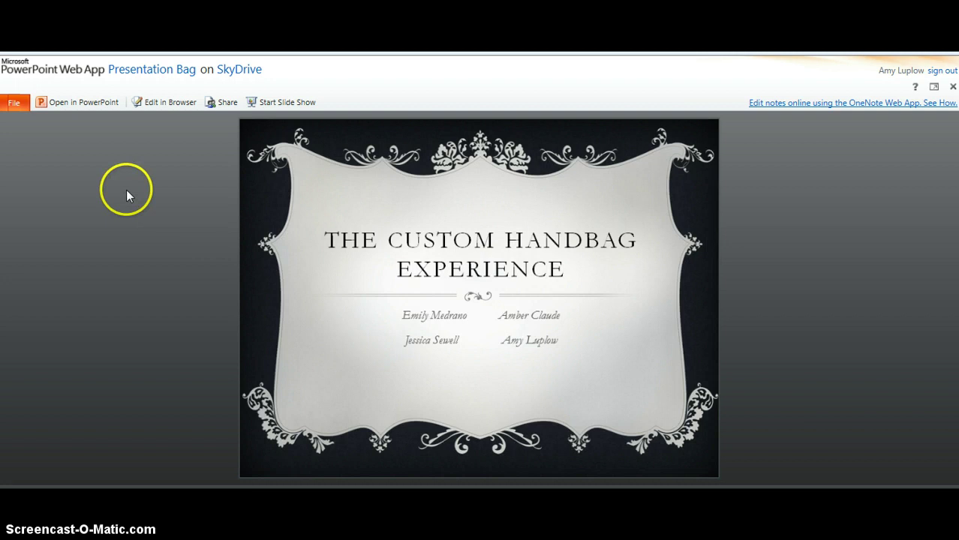
Open the Embed this Presentation dialog from PowerPoint Web App's File menu
{"action": "left_click", "coordinate": [9, 109]}
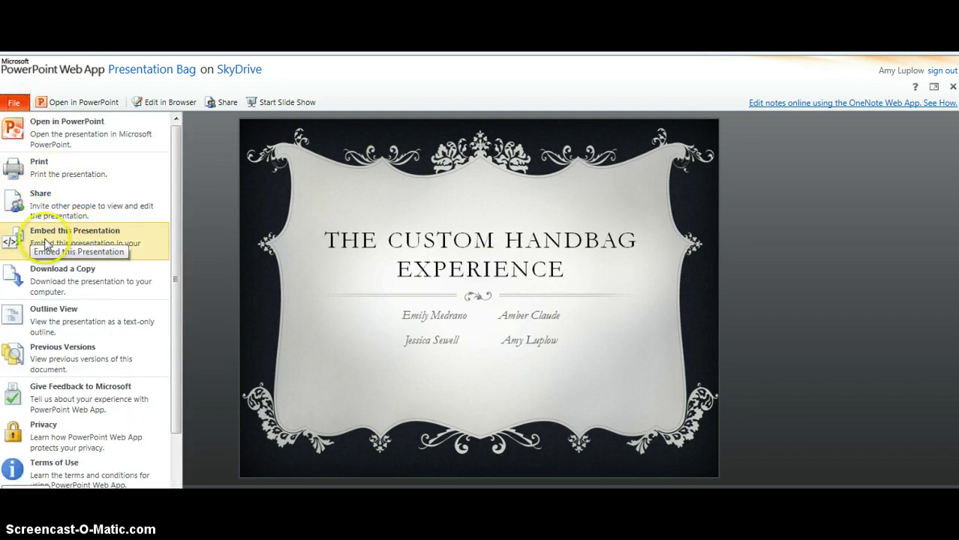
{"action": "left_click", "coordinate": [45, 242]}
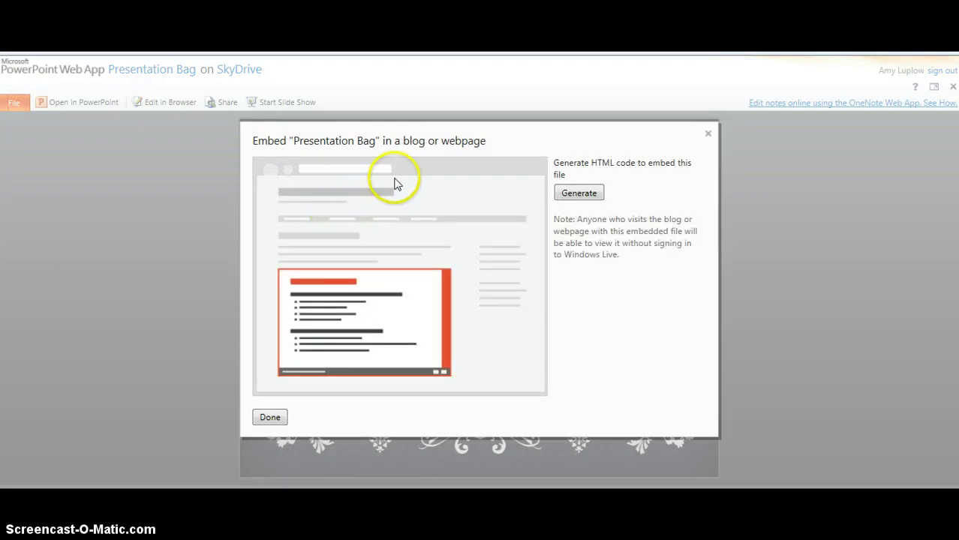
Generate Presentation Bag's HTML iframe embed code and copy it
{"action": "left_click", "coordinate": [579, 197]}
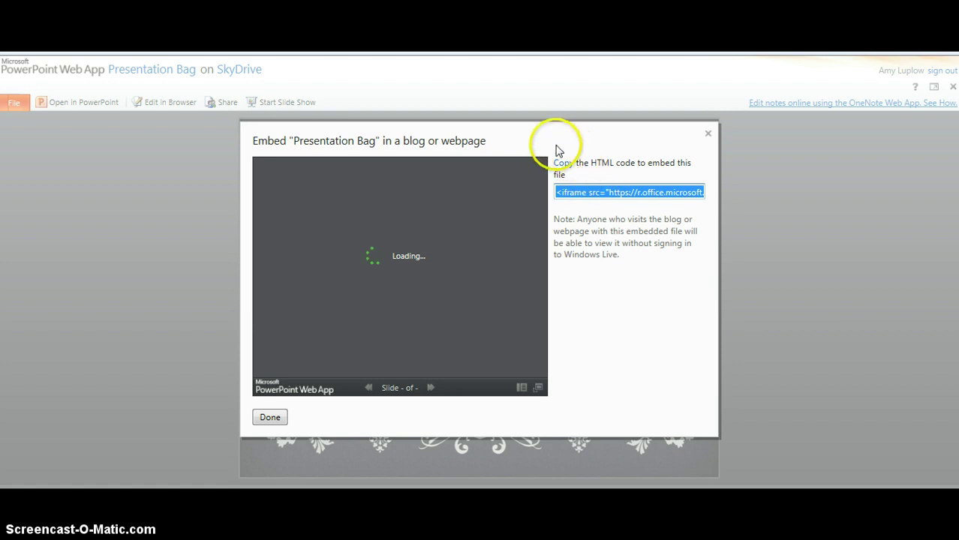
{"action": "right_click", "coordinate": [578, 189]}
{"action": "left_click", "coordinate": [615, 236]}
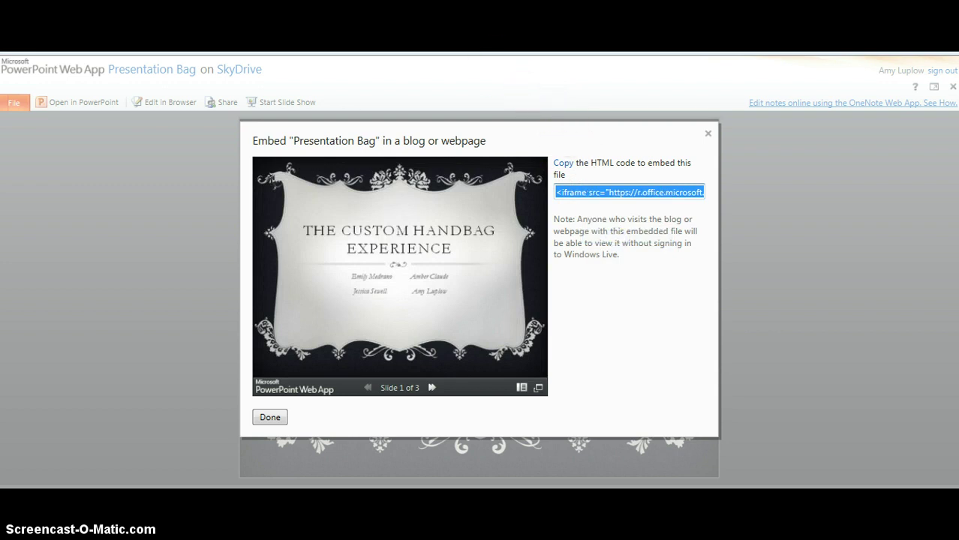
{"action": "key", "text": "ctrl+Tab"}
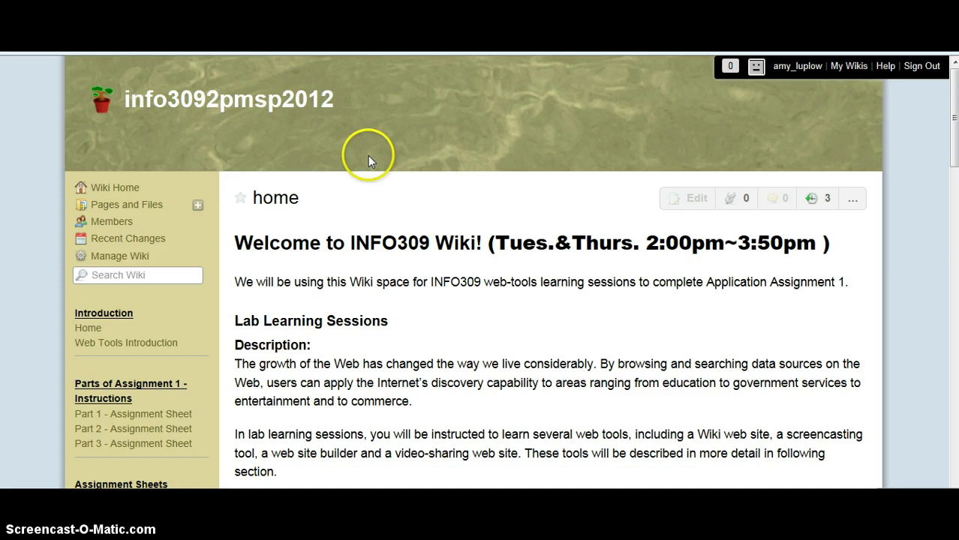
{"action": "left_click", "coordinate": [116, 259]}
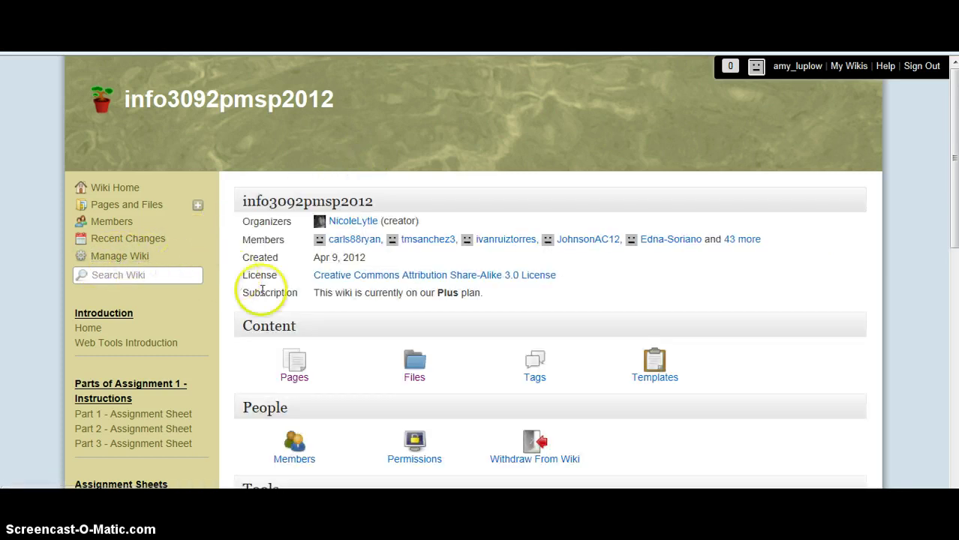
{"action": "left_click", "coordinate": [314, 375]}
{"action": "left_click", "coordinate": [294, 361]}
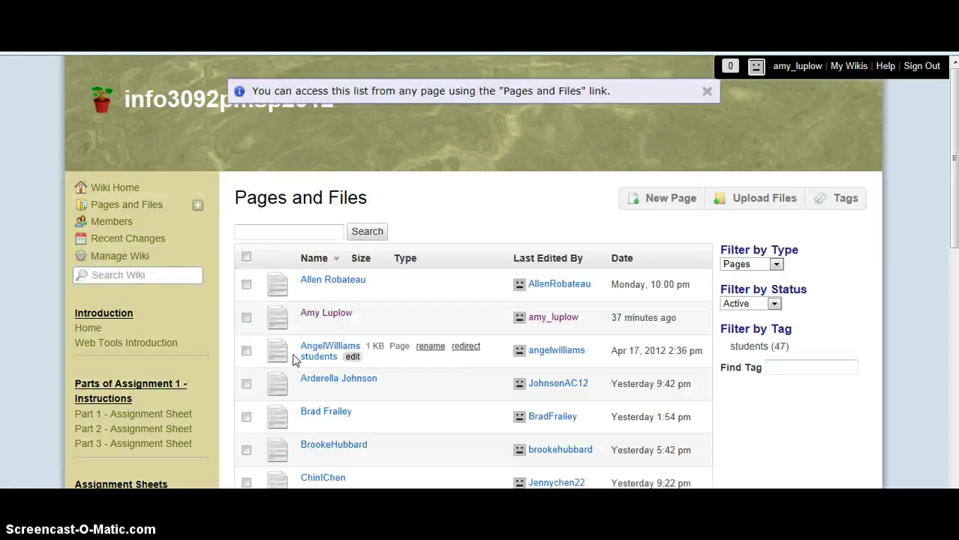
{"action": "left_click", "coordinate": [330, 314]}
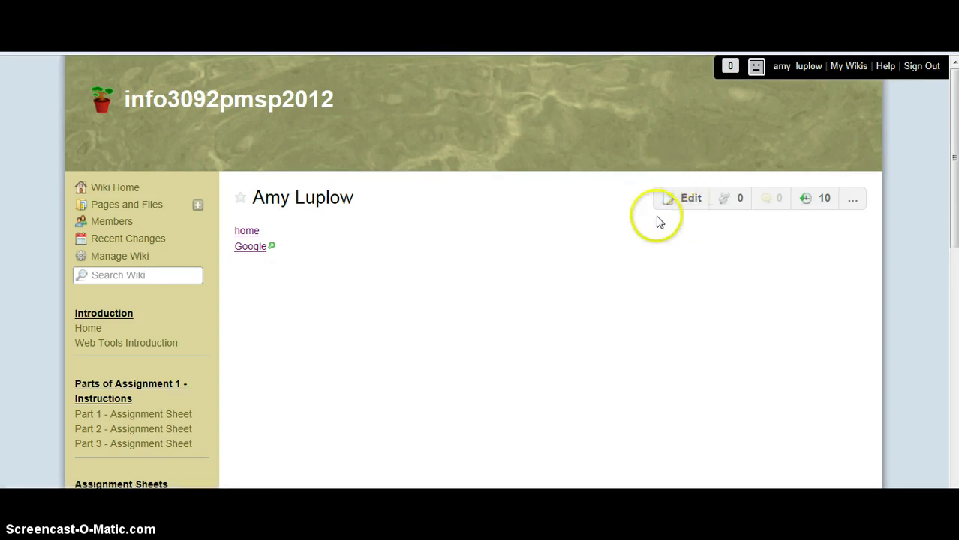
{"action": "left_click", "coordinate": [678, 200]}
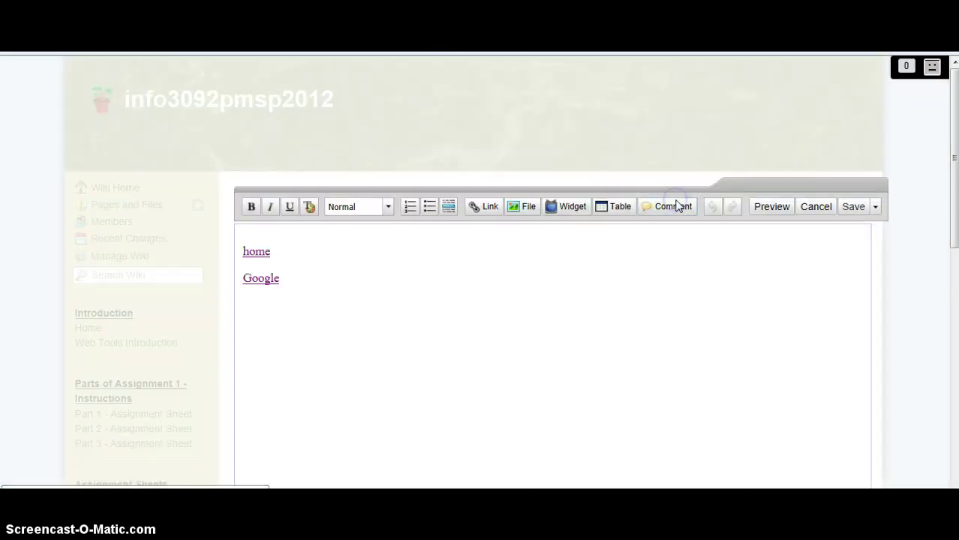
{"action": "left_click", "coordinate": [466, 263]}
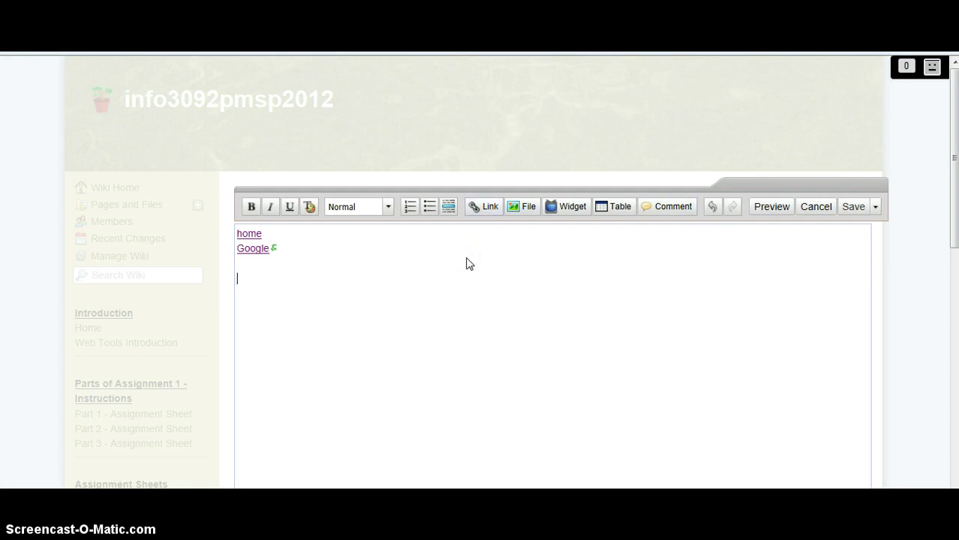
{"action": "left_click_drag", "start_coordinate": [466, 263], "coordinate": [253, 269]}
{"action": "left_click", "coordinate": [567, 214]}
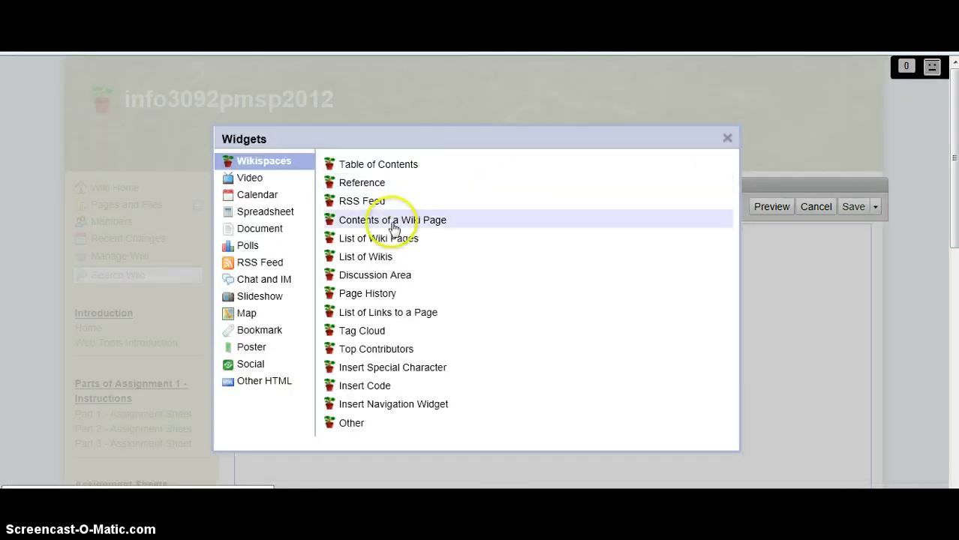
Paste the PowerPoint embed code into an Other Slideshow widget and save it
{"action": "left_click", "coordinate": [268, 301]}
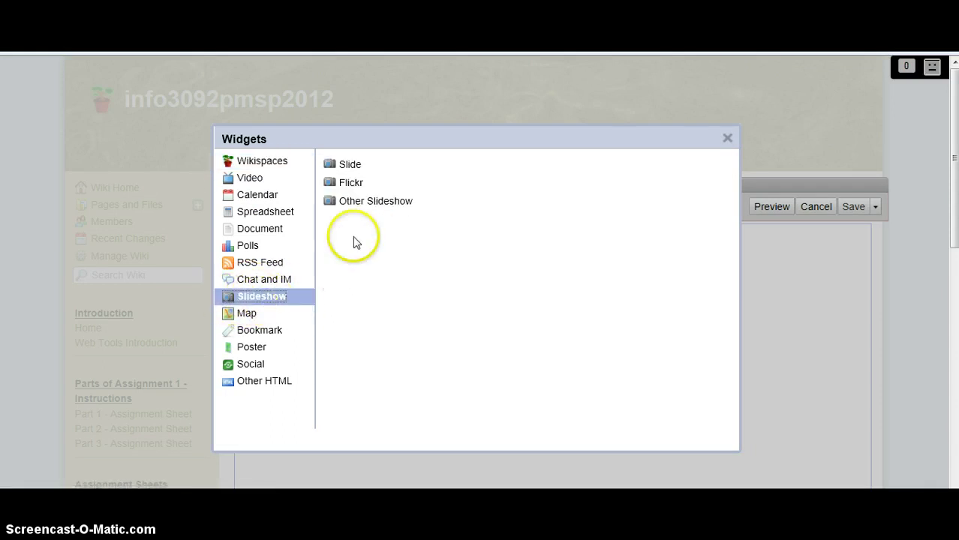
{"action": "left_click", "coordinate": [385, 209]}
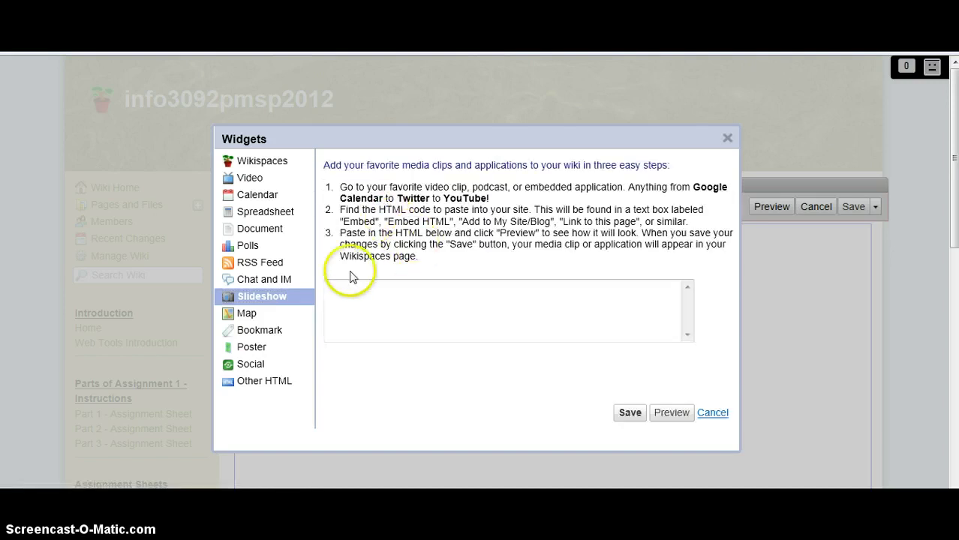
{"action": "left_click", "coordinate": [398, 287]}
{"action": "right_click", "coordinate": [405, 285]}
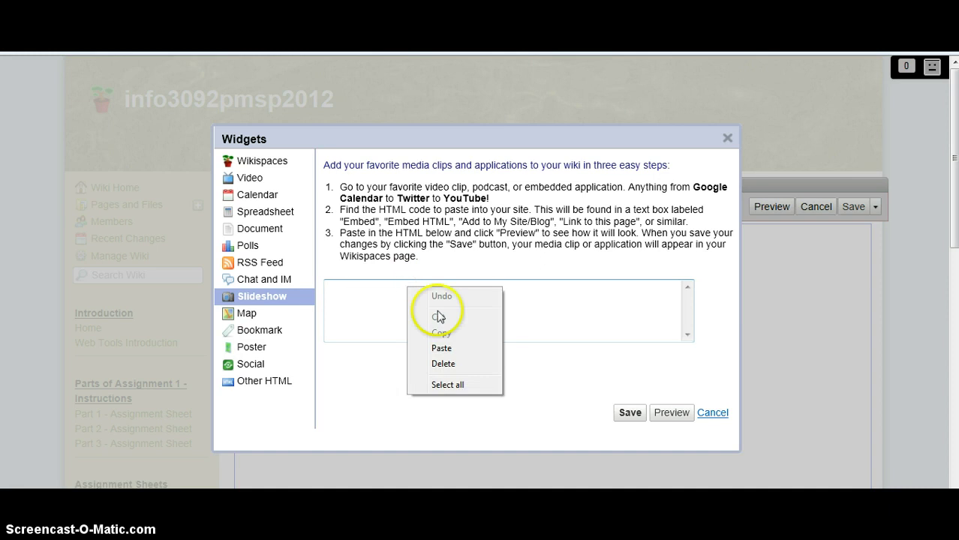
{"action": "left_click", "coordinate": [464, 348]}
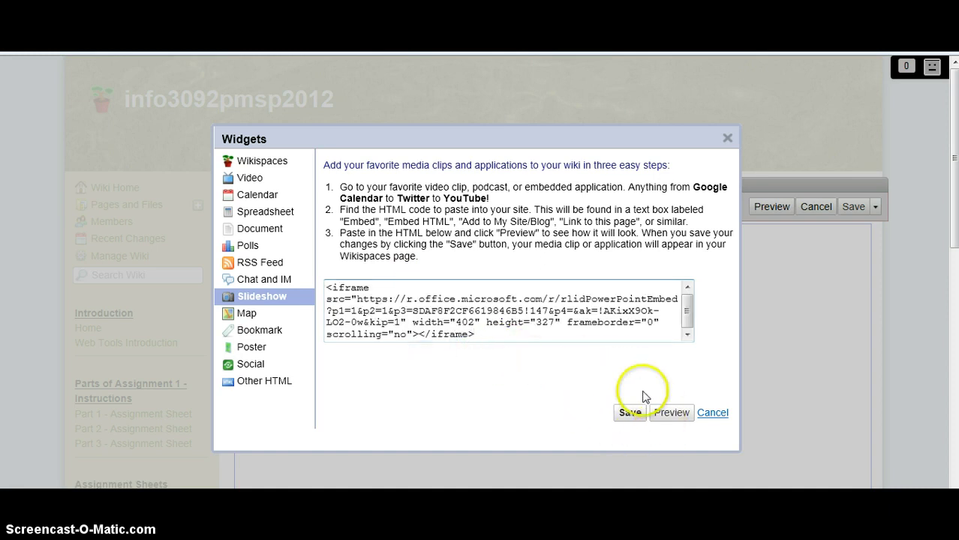
{"action": "left_click", "coordinate": [630, 418]}
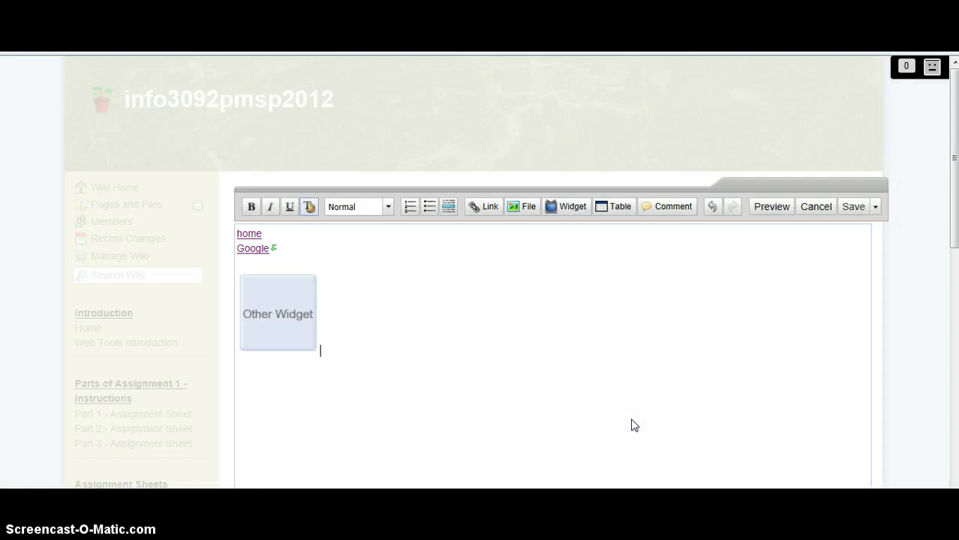
{"action": "left_click", "coordinate": [855, 208]}
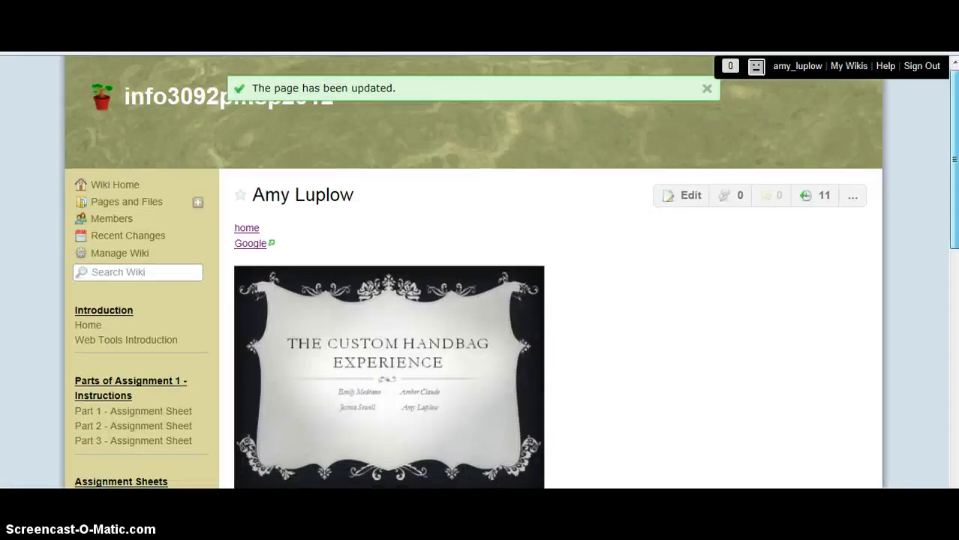
{"action": "left_click_drag", "start_coordinate": [954, 152], "coordinate": [955, 209]}
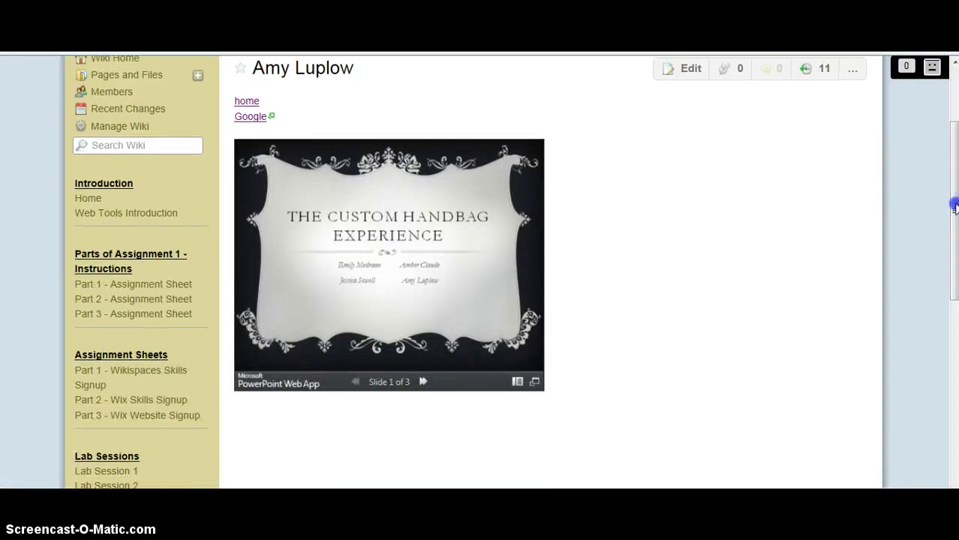
{"action": "left_click", "coordinate": [424, 384]}
{"action": "left_click", "coordinate": [424, 383]}
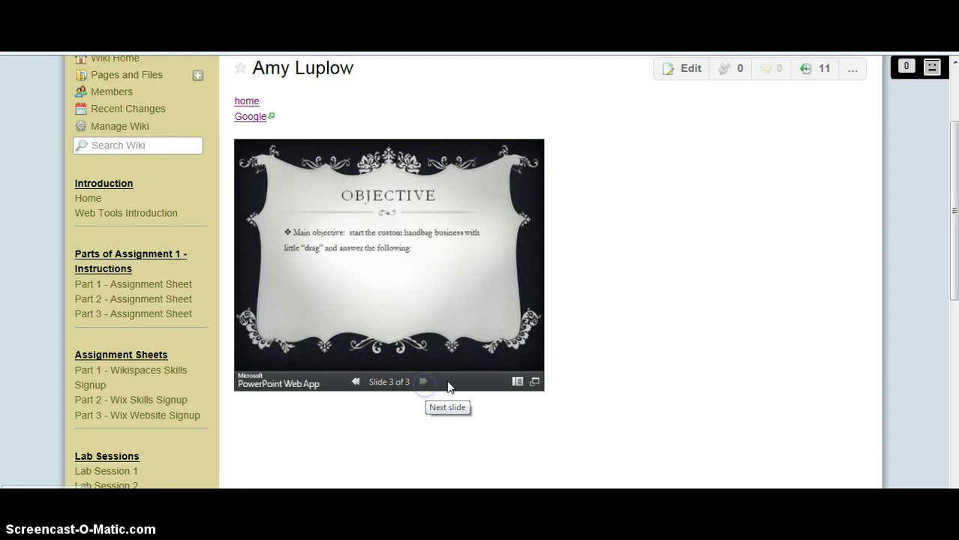